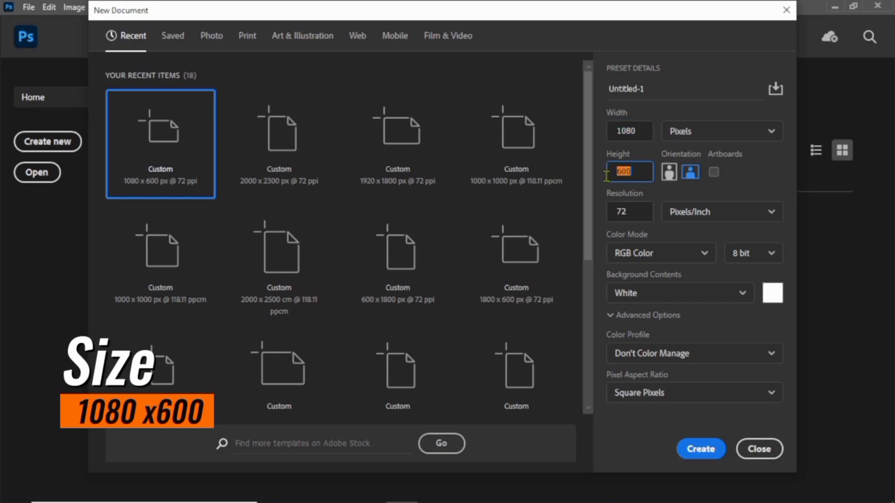
Create a new 1080 x 600 pixel RGB document at 72 pixels/inch with a white background
left_click(699, 450)
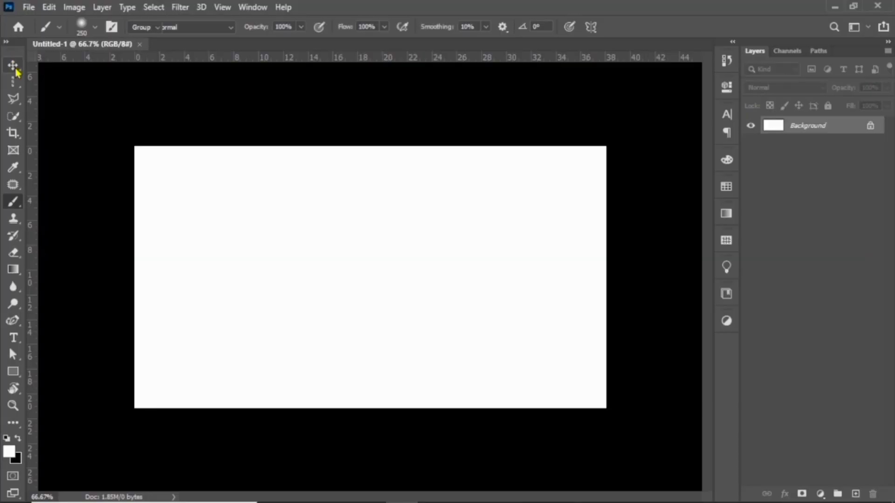
left_click(13, 62)
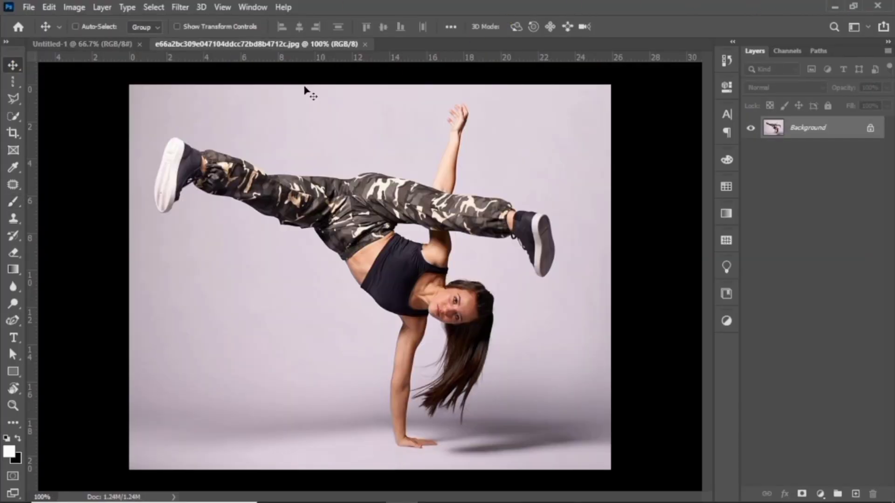
Select the dancer in the photo as the subject and mask out the background with a layer mask
left_click(153, 7)
left_click(183, 162)
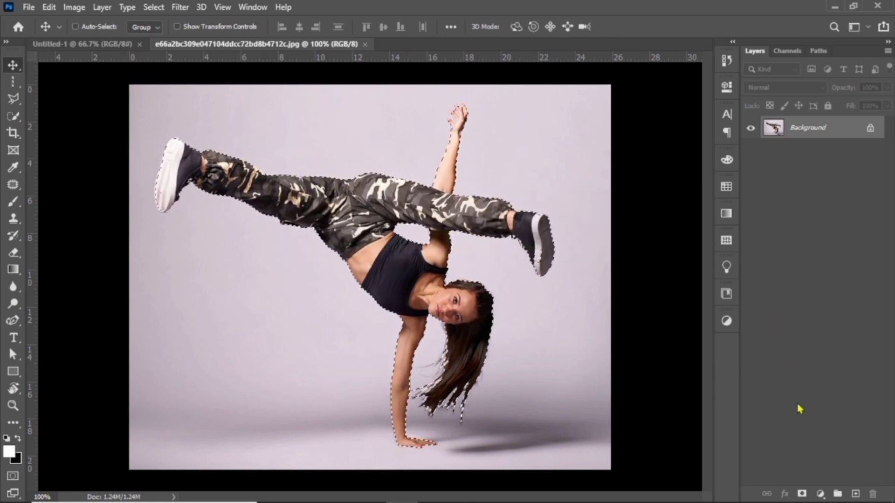
left_click(795, 496)
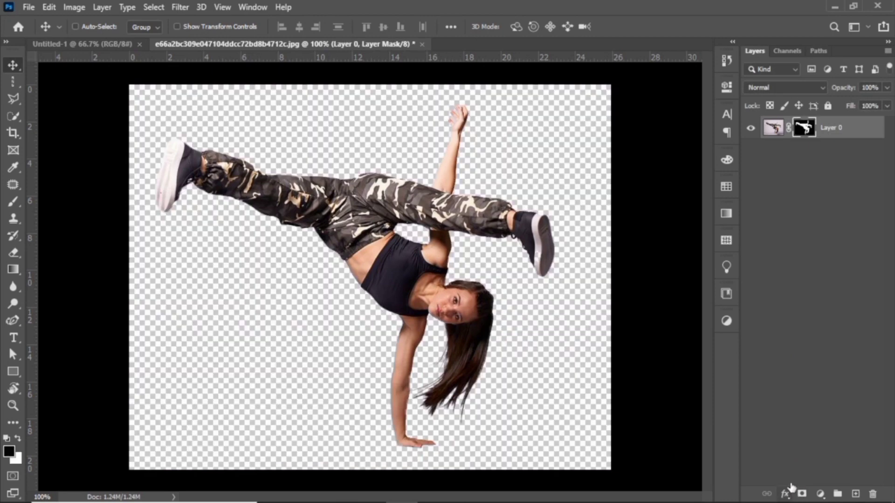
Convert the masked dancer layer to a smart object and bring it into the Untitled-1 document, centred on the canvas
right_click(841, 133)
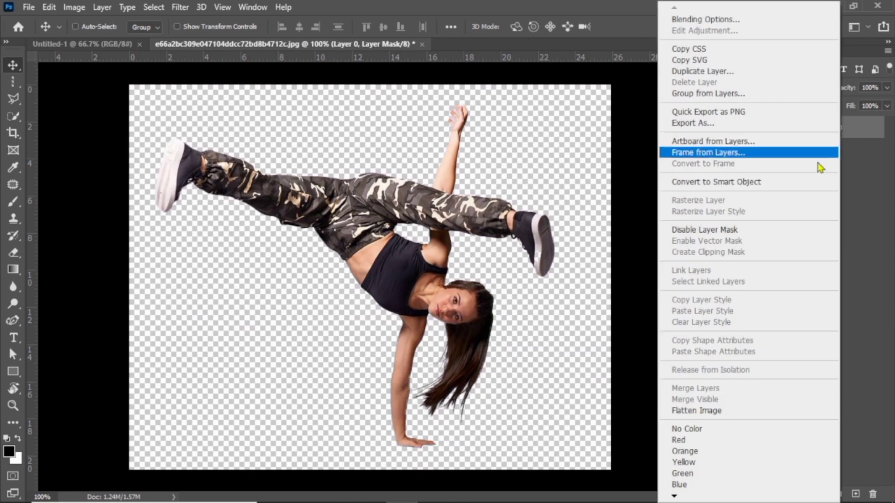
left_click(755, 185)
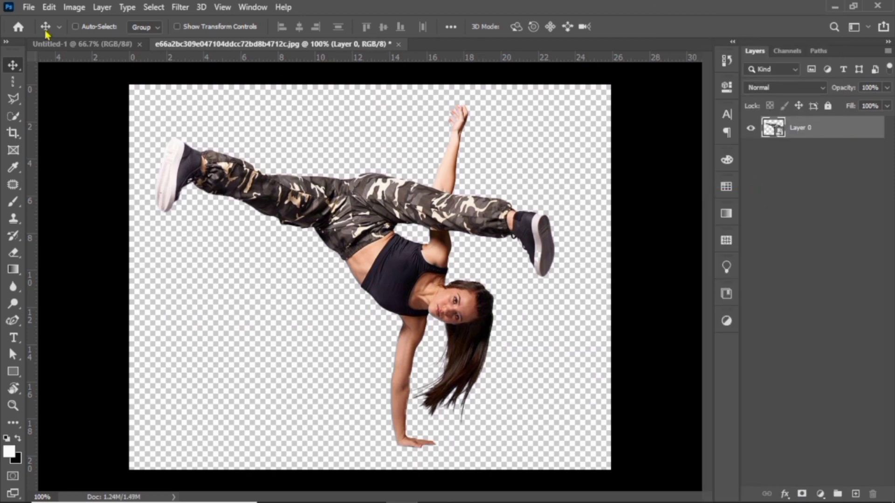
left_click_drag(461, 296, 378, 279)
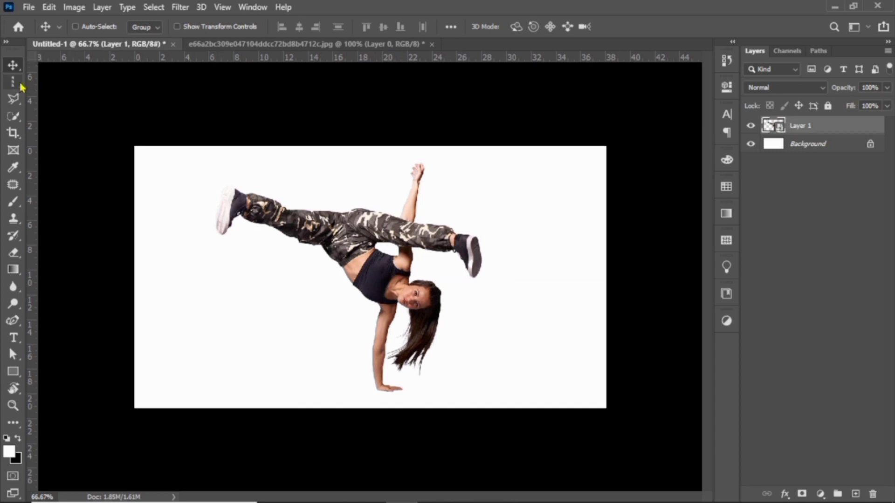
Select a single pixel column through the dancer's hips and torso and copy it to a new layer
left_click_drag(21, 86, 72, 130)
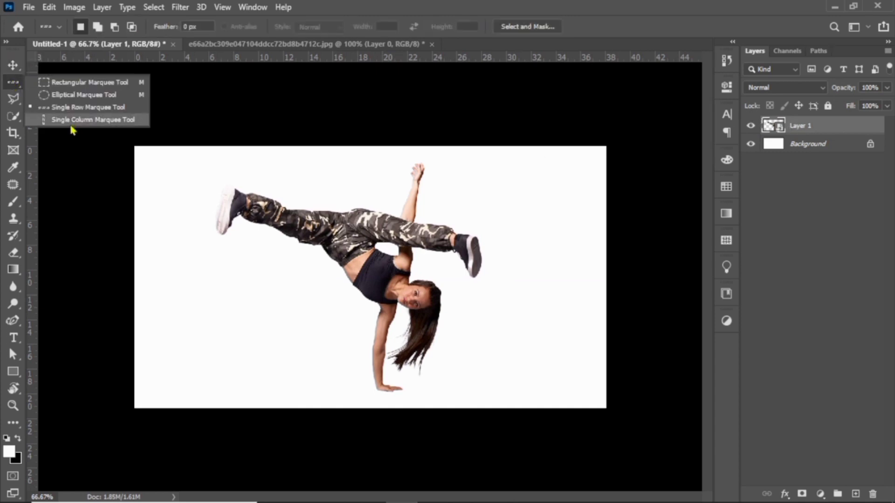
left_click(94, 120)
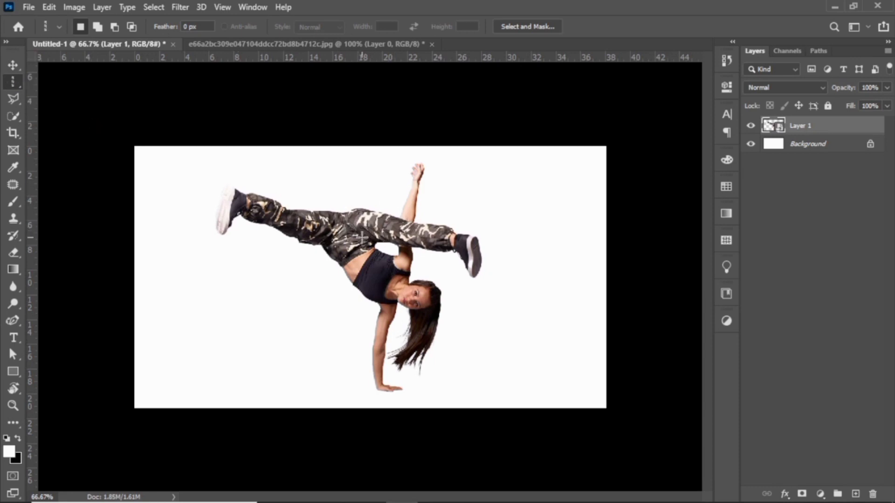
left_click(362, 233)
key("ctrl+j")
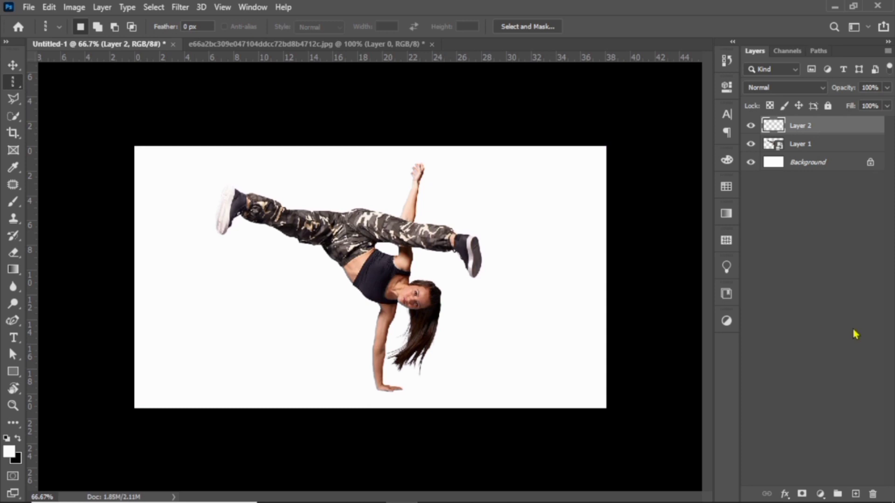
Stretch the copied pixel column across the full canvas width and scale it to fill the canvas's upper half
key("ctrl+t")
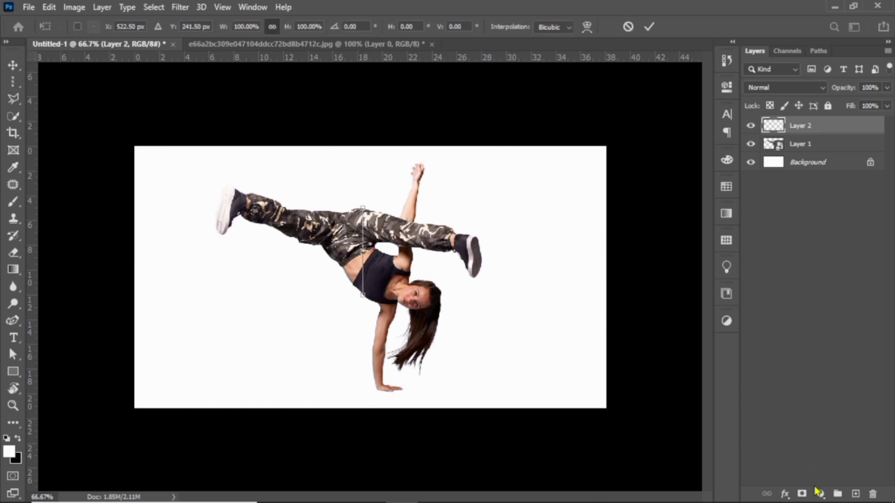
left_click_drag(363, 251, 601, 336)
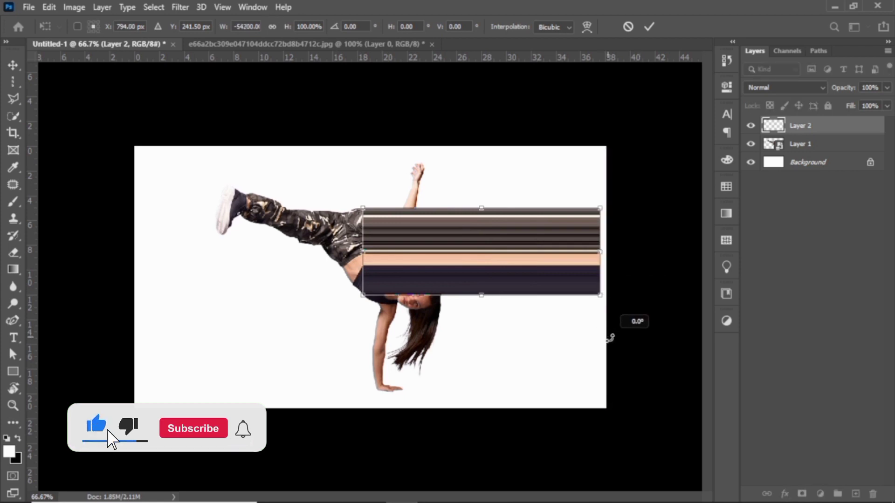
left_click_drag(600, 252, 606, 252)
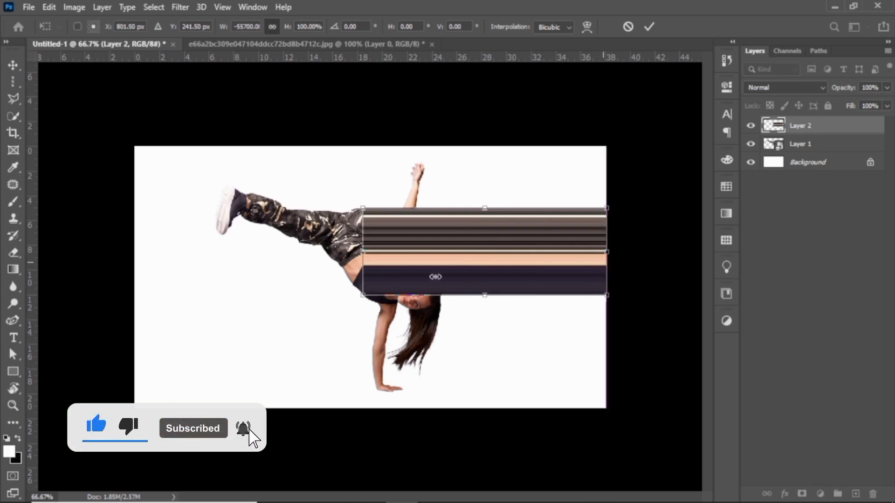
left_click_drag(363, 252, 130, 307)
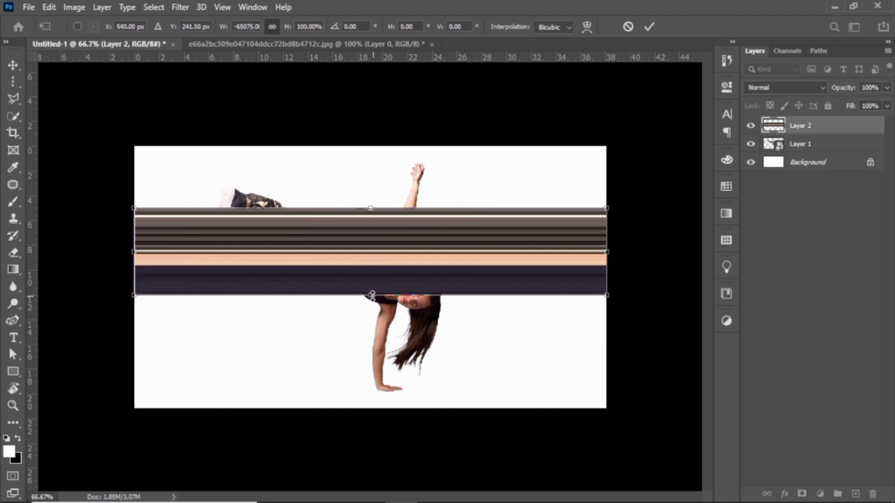
left_click_drag(372, 295, 394, 236)
key("Return")
key("m")
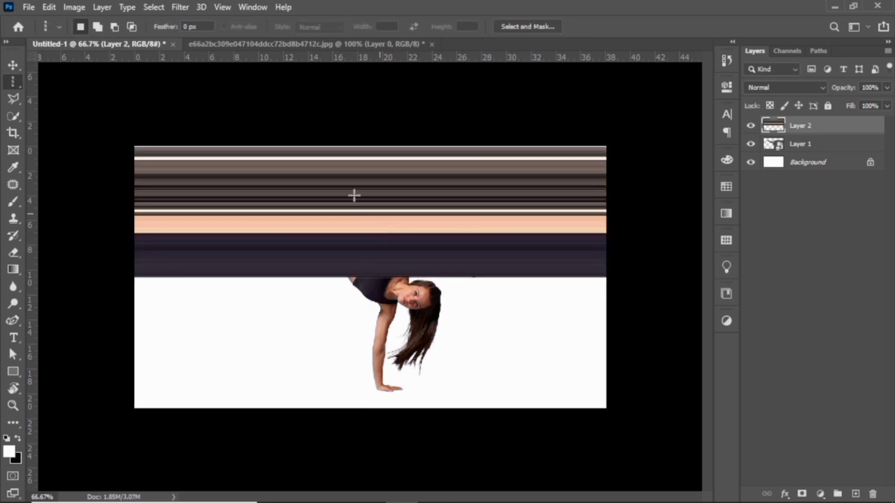
Apply the Polar Coordinates distort filter to the stretched strip on Layer 2 to form a ringed disc
left_click(182, 6)
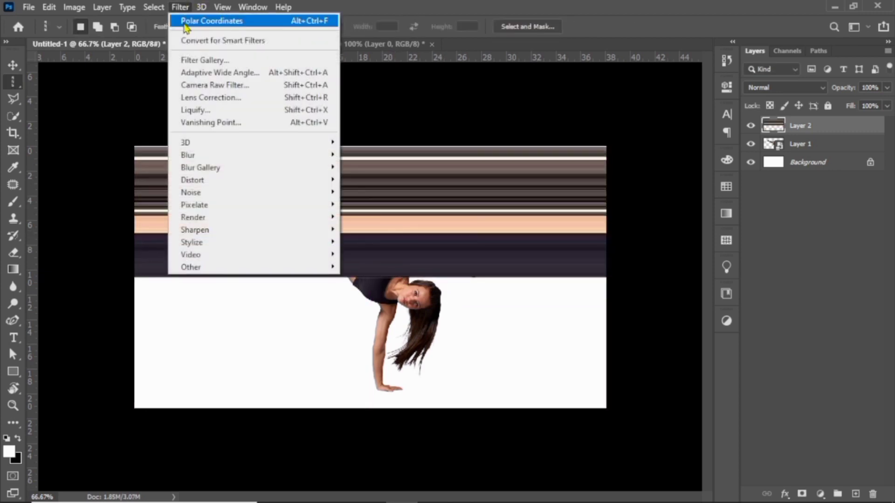
mouse_move(181, 209)
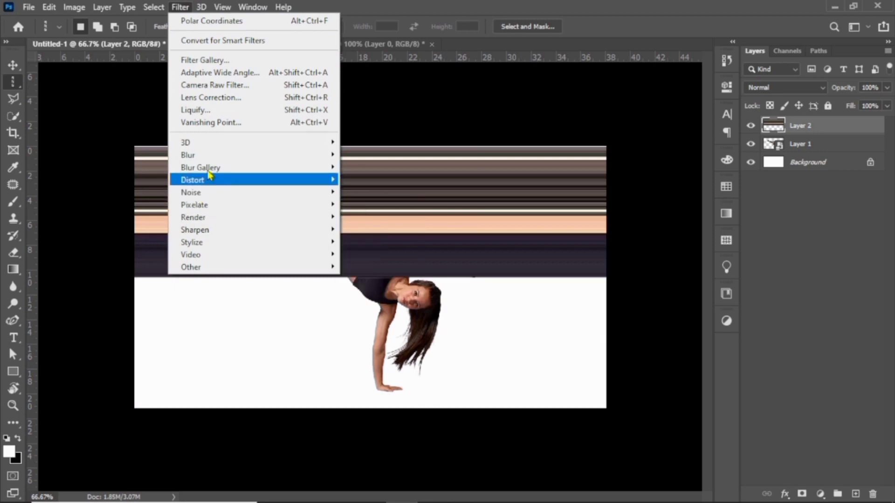
mouse_move(211, 179)
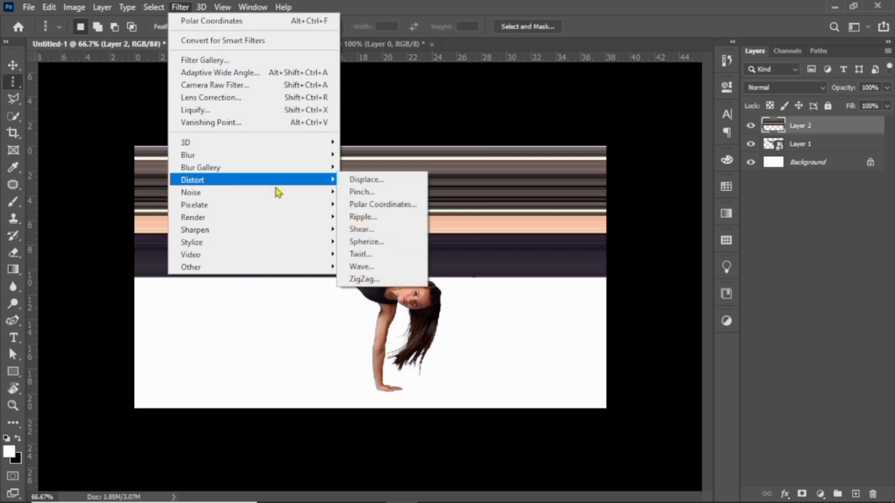
left_click(371, 204)
left_click(531, 121)
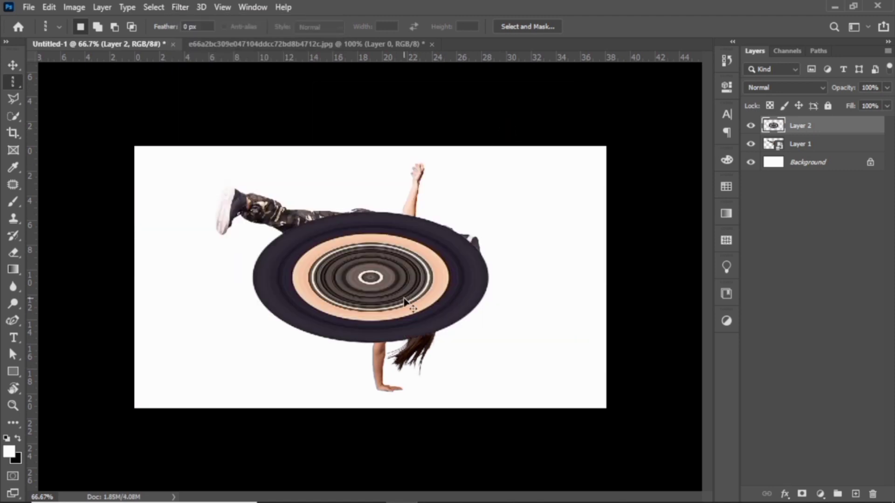
Transform the disc to about 112% width and 175% height, positioned over the dancer between the two shoes
key("ctrl+t")
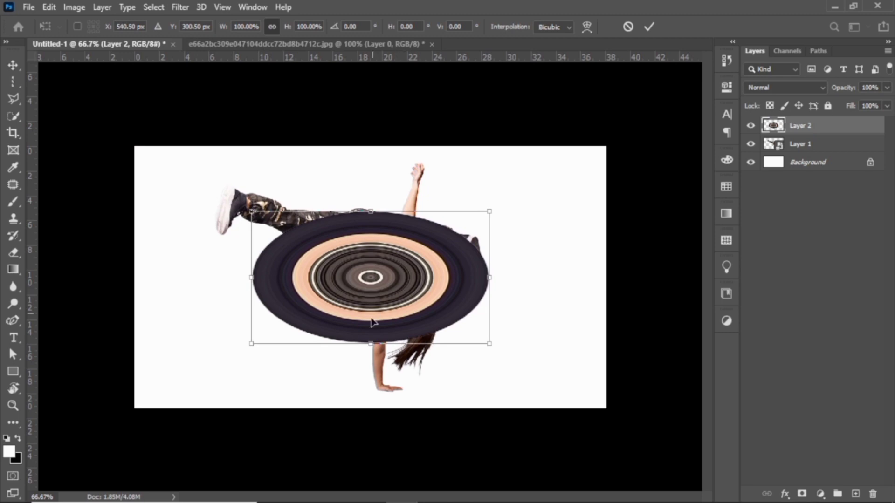
left_click_drag(371, 344, 370, 392)
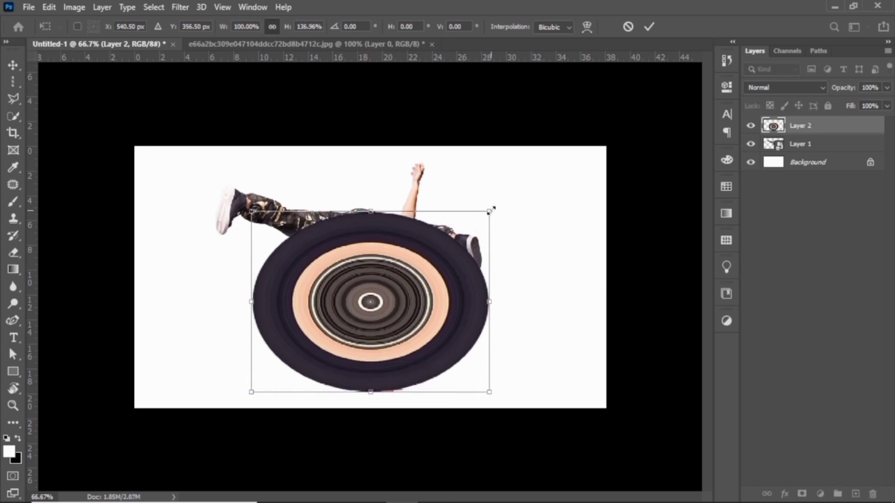
left_click_drag(489, 211, 541, 137)
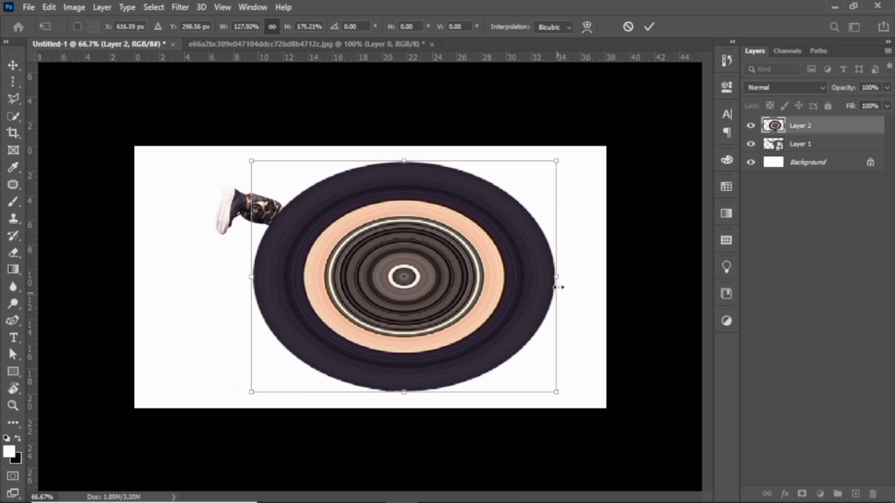
left_click_drag(547, 285, 531, 302)
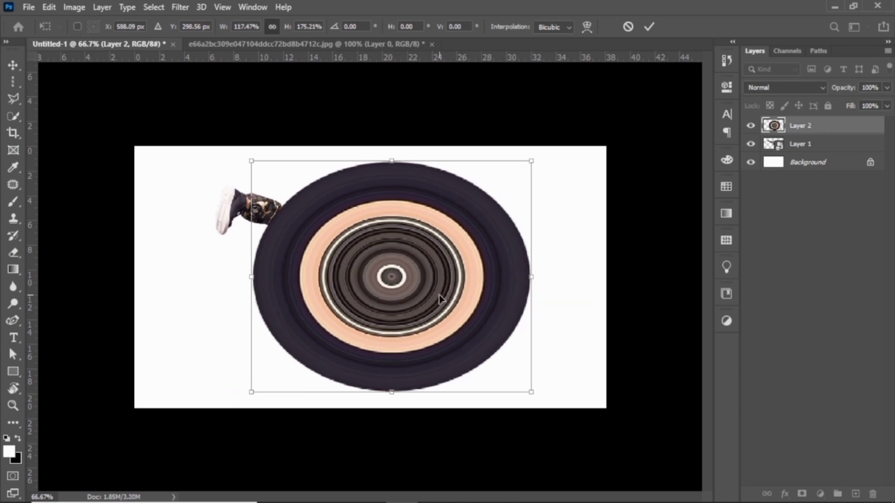
left_click_drag(439, 300, 394, 295)
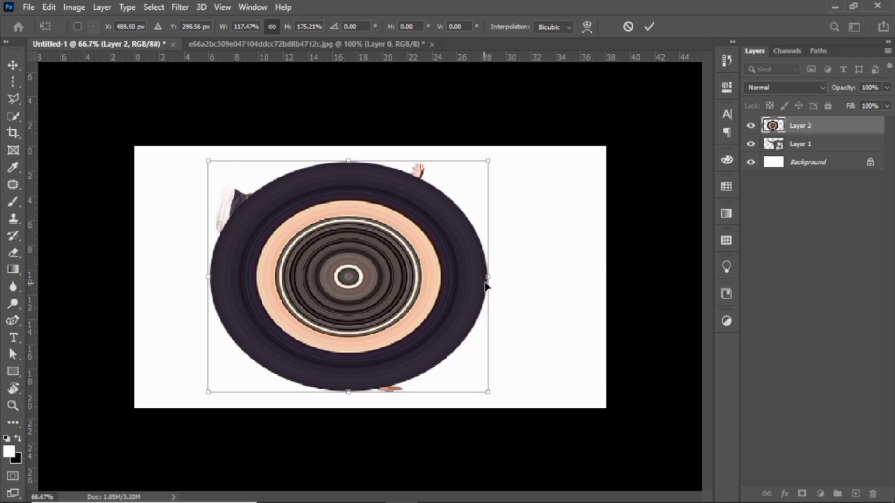
left_click_drag(486, 285, 474, 321)
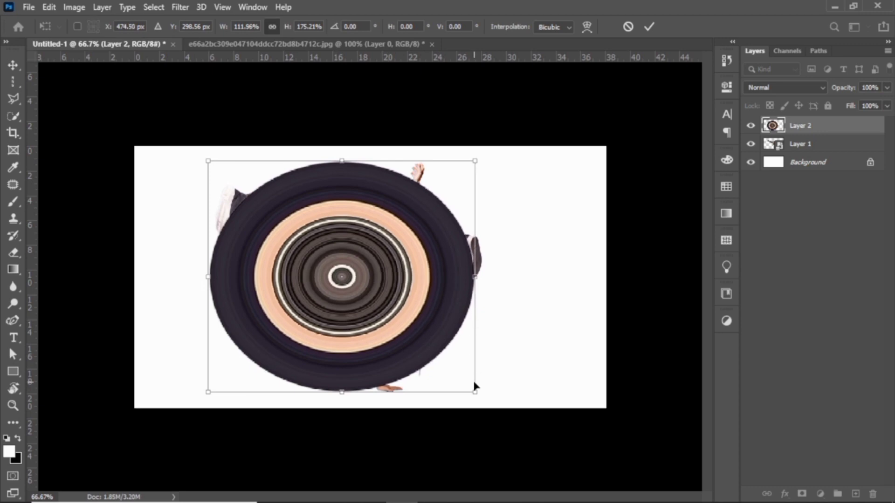
key("Return")
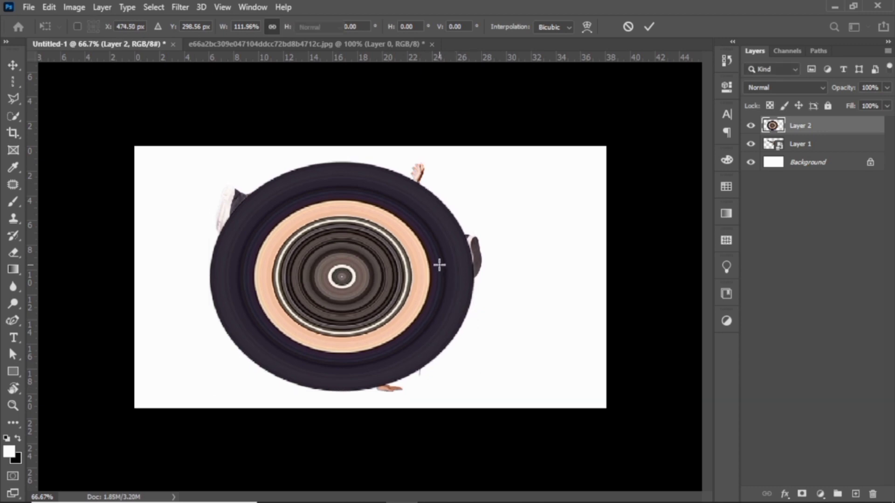
key("m")
Move the dancer's Layer 1 above the disc's Layer 2 and add a layer mask to Layer 2
left_click(823, 148)
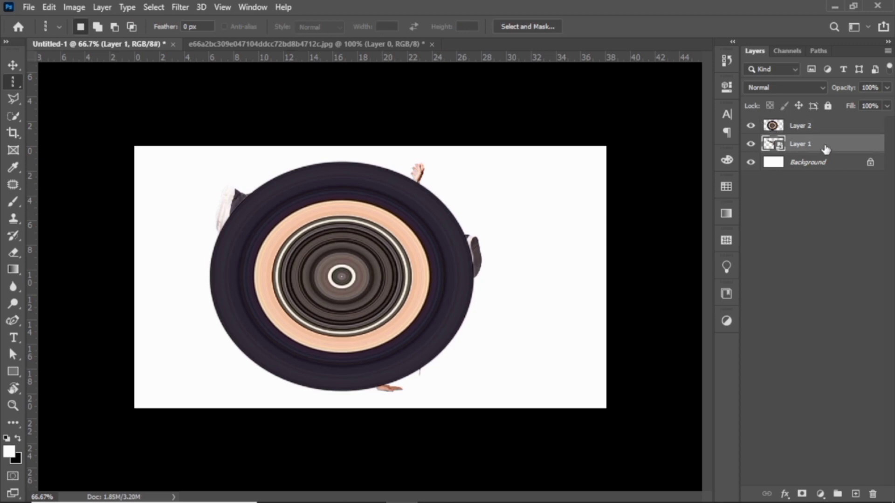
left_click_drag(827, 150, 826, 127)
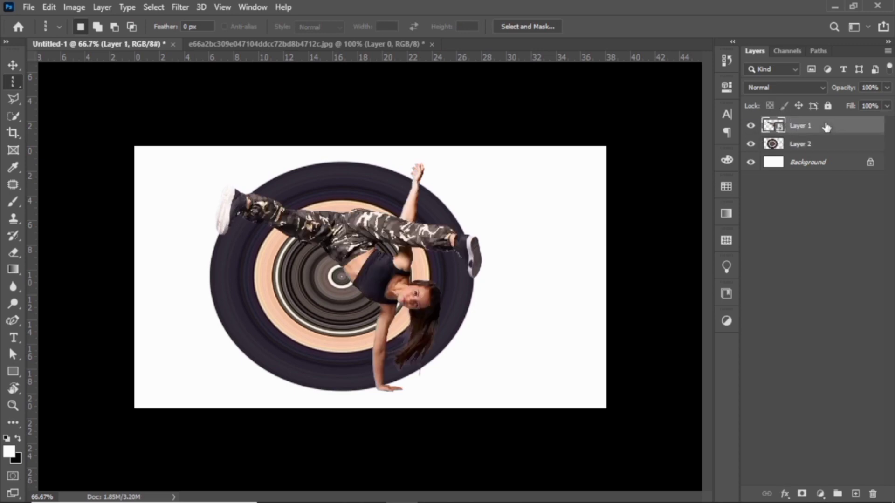
left_click(816, 151)
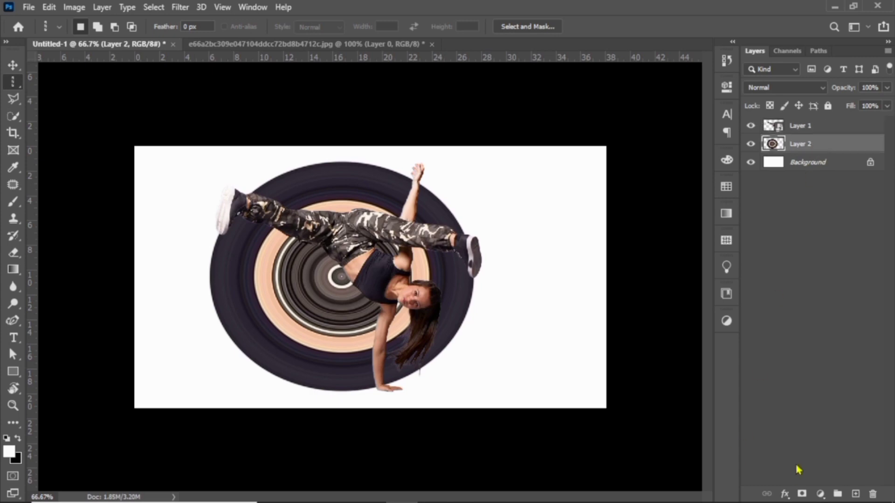
left_click(802, 493)
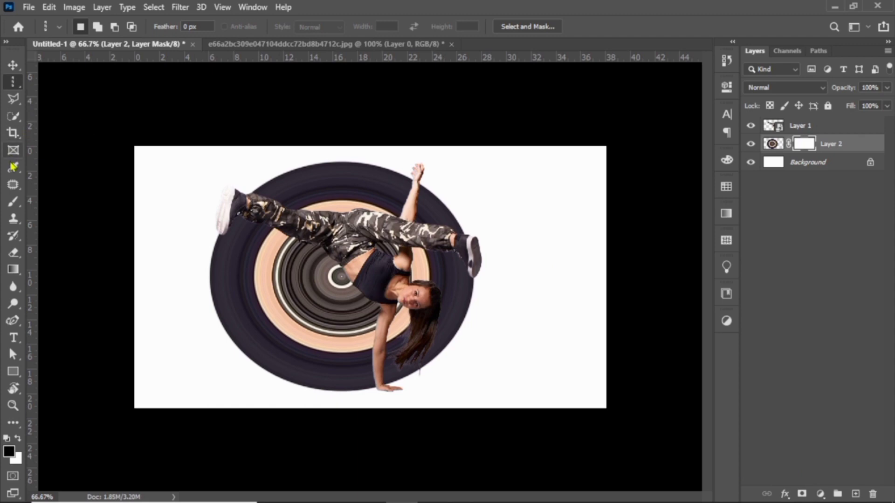
Paint black on Layer 2's mask with a 250 px Hard Round Pressure Size brush to hide the disc above the dancer's legs
left_click(13, 202)
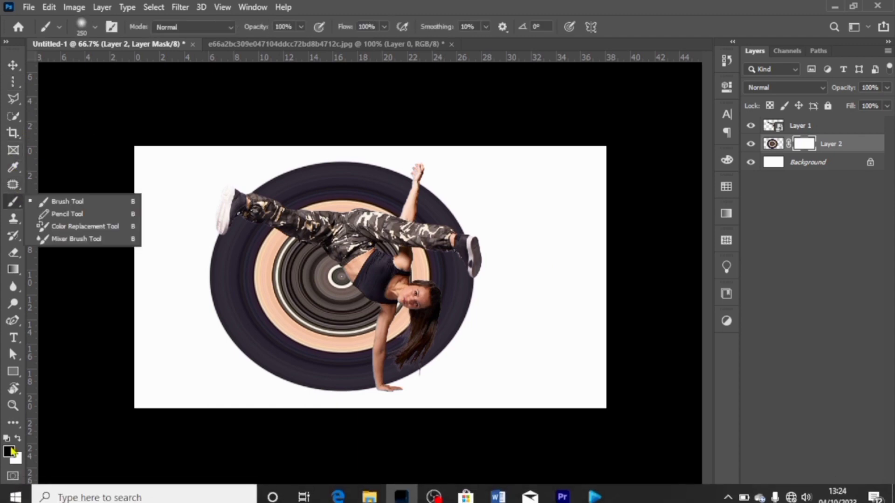
left_click(89, 201)
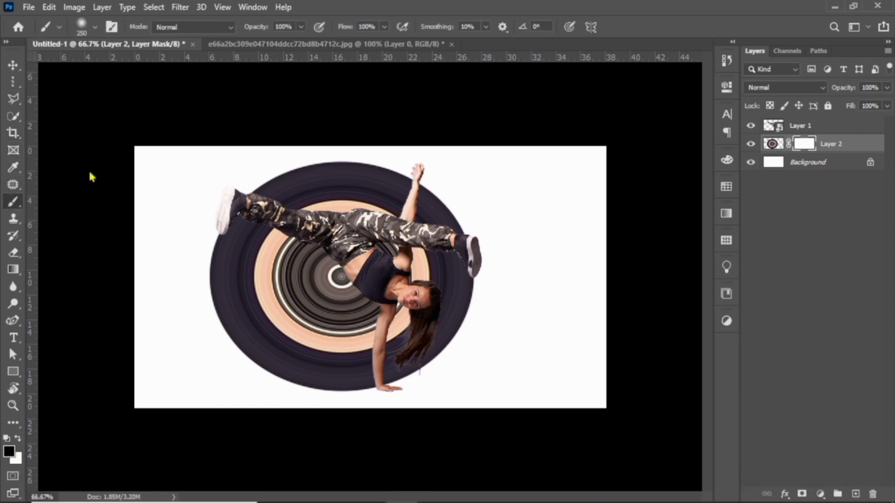
left_click(94, 27)
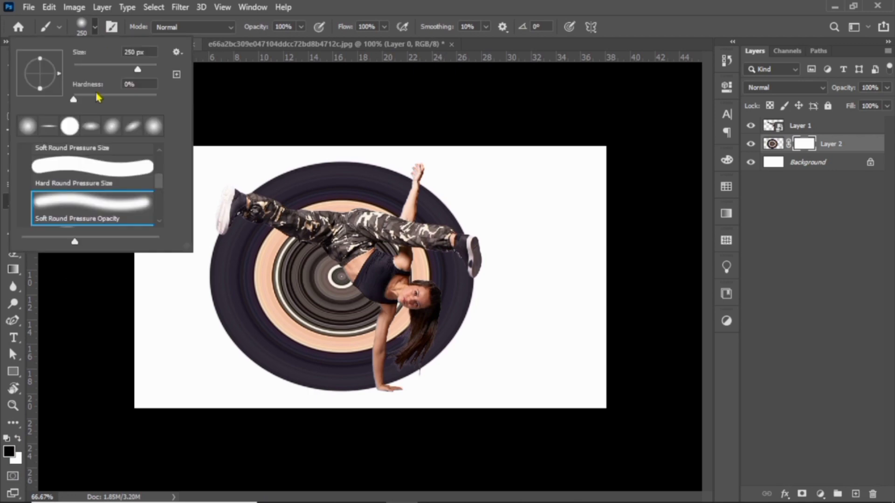
left_click(88, 171)
left_click(96, 28)
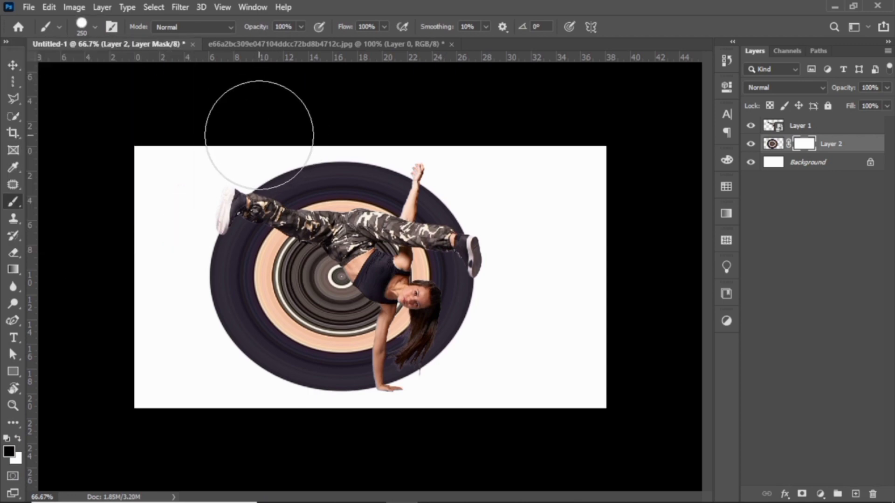
mouse_move(260, 120)
left_mouse_down()
mouse_move(370, 144)
mouse_move(301, 134)
mouse_move(279, 146)
mouse_move(272, 133)
mouse_move(306, 152)
mouse_move(415, 159)
mouse_move(473, 177)
mouse_move(439, 164)
left_mouse_up()
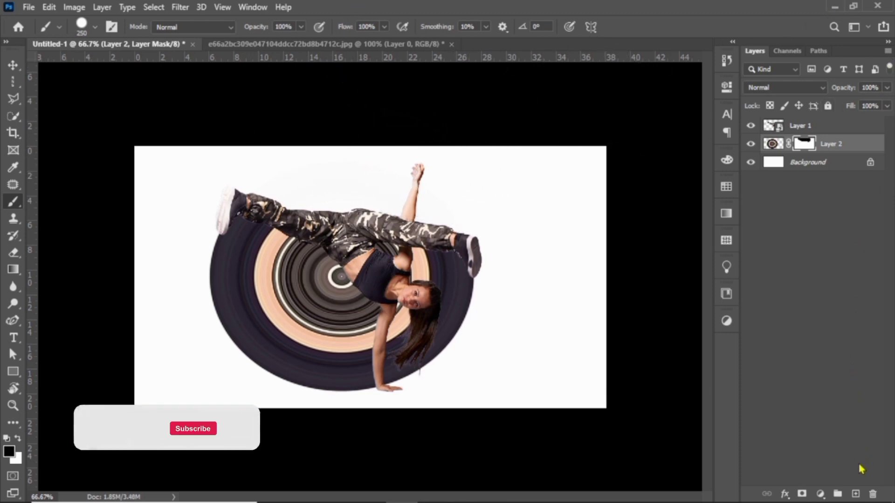
Paint a black shadow under the dancer's hand on a new layer above Layer 2 with a flattened 200 px Soft Round Pressure Opacity brush
left_click(854, 495)
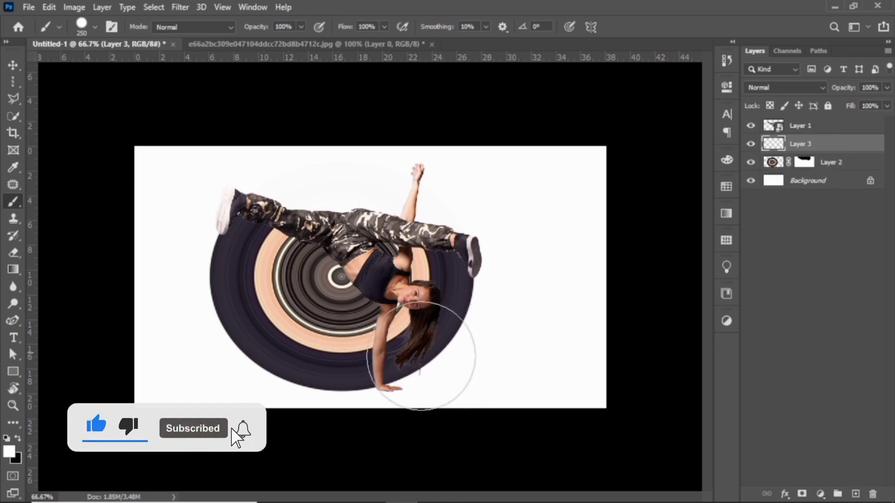
left_click(6, 438)
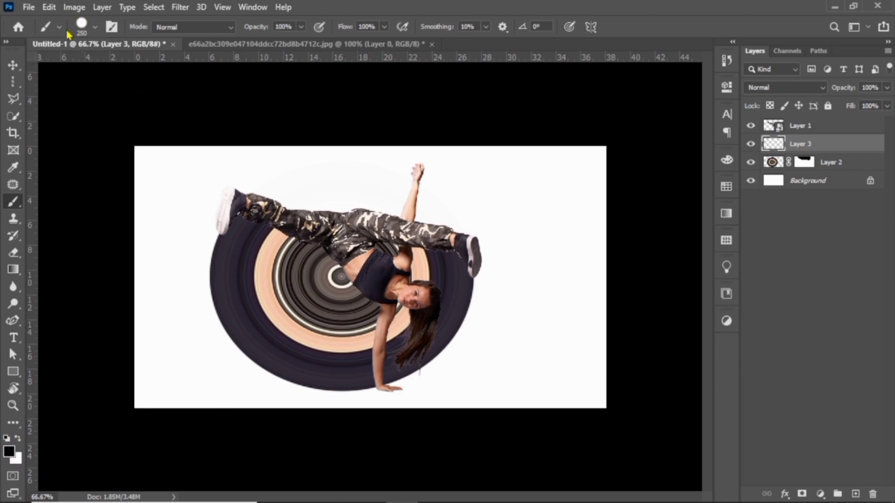
left_click(94, 28)
left_click(94, 205)
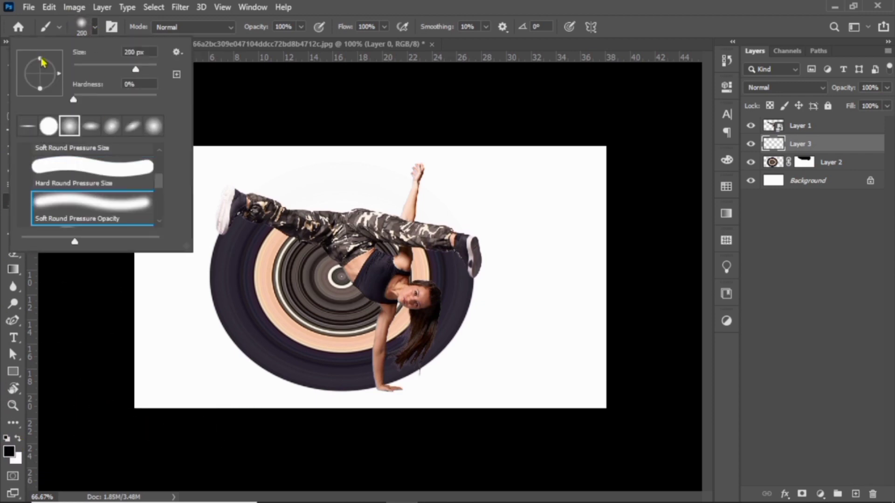
mouse_move(40, 60)
left_mouse_down()
mouse_move(42, 78)
mouse_move(56, 78)
left_mouse_up()
left_click(95, 28)
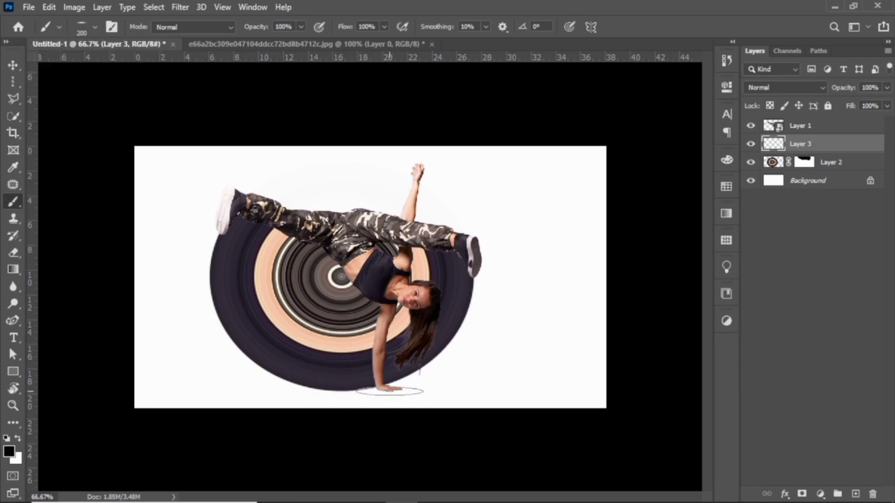
left_click_drag(377, 394, 405, 393)
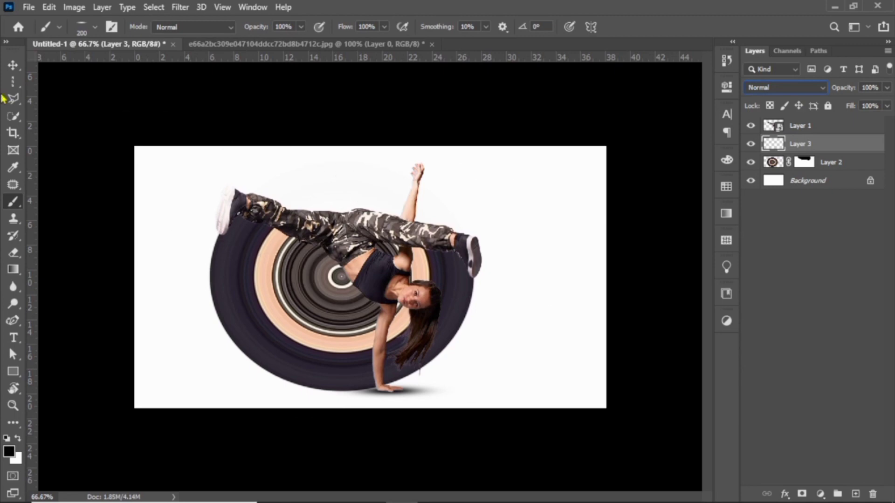
left_click(13, 65)
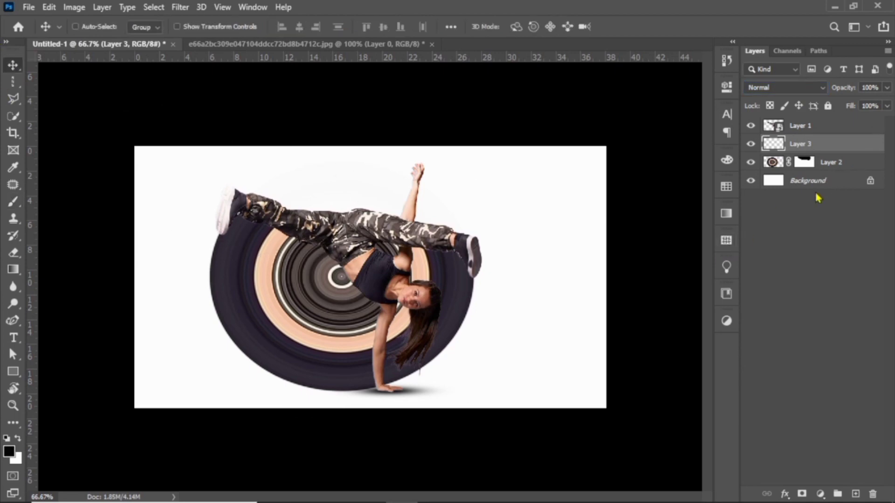
Add a Solid Color fill layer above the Background in dark #121011, sampled from the dancer's trousers
left_click(813, 184)
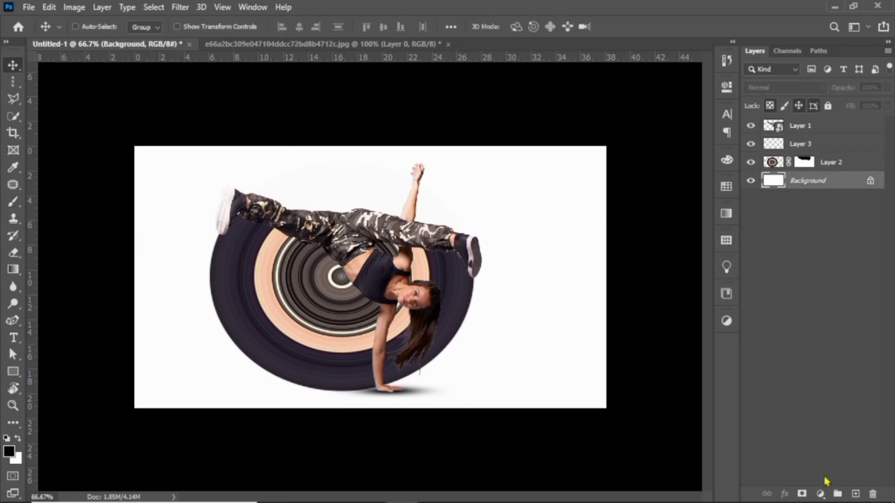
left_click(821, 494)
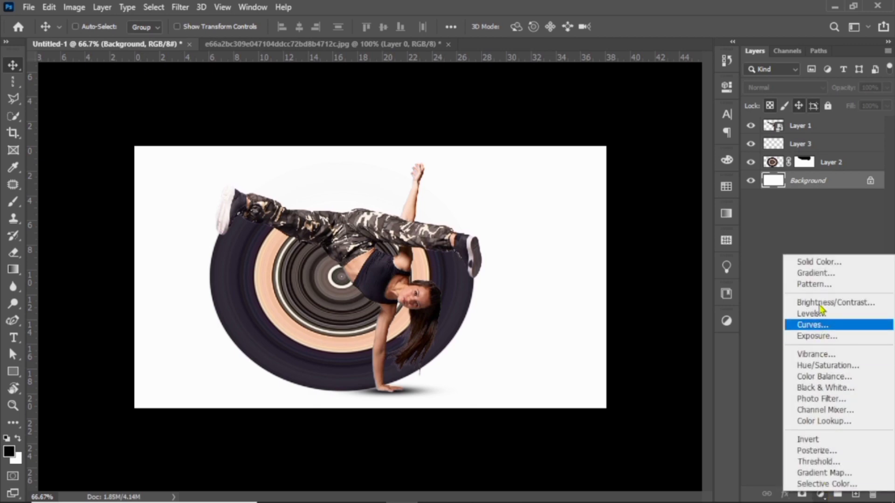
left_click(826, 262)
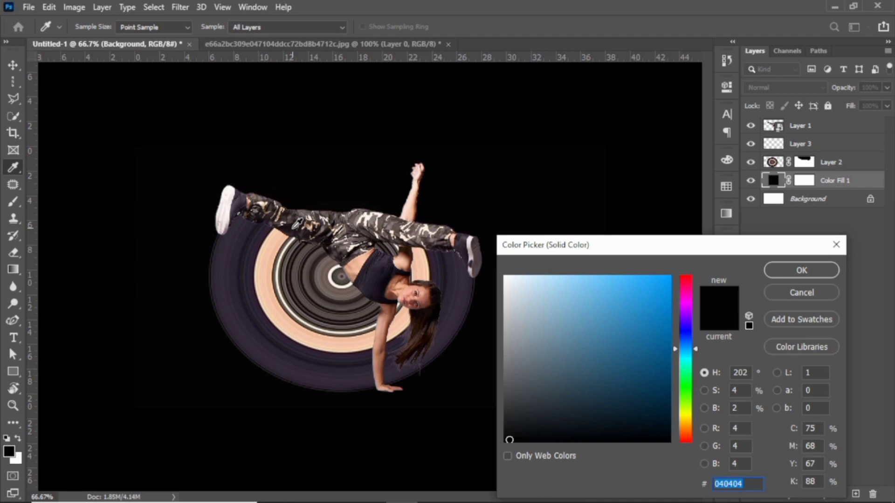
left_click(295, 227)
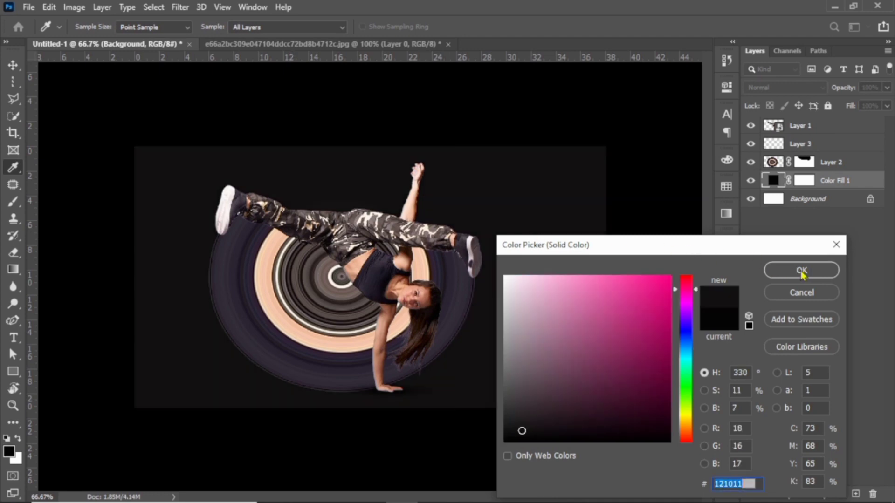
left_click(802, 271)
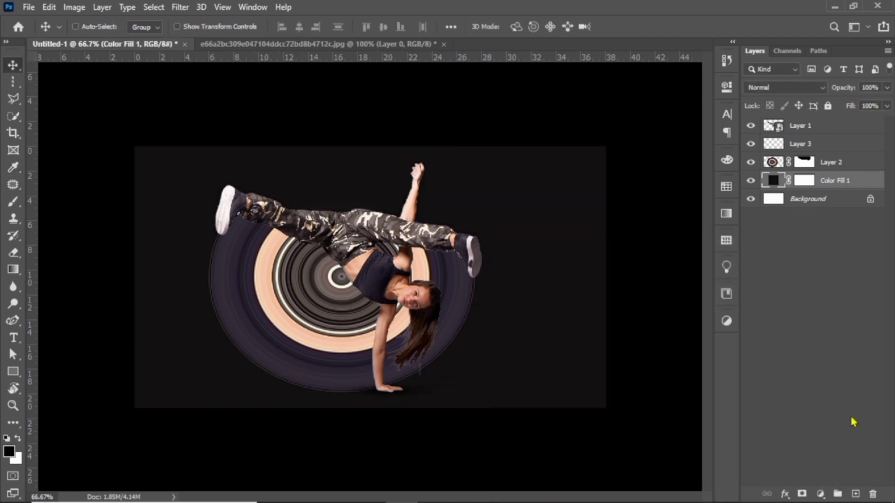
Paint a white glow behind the dancer on a new layer above Color Fill 1 with a 1300 px Soft Round Pressure Opacity brush
left_click(856, 494)
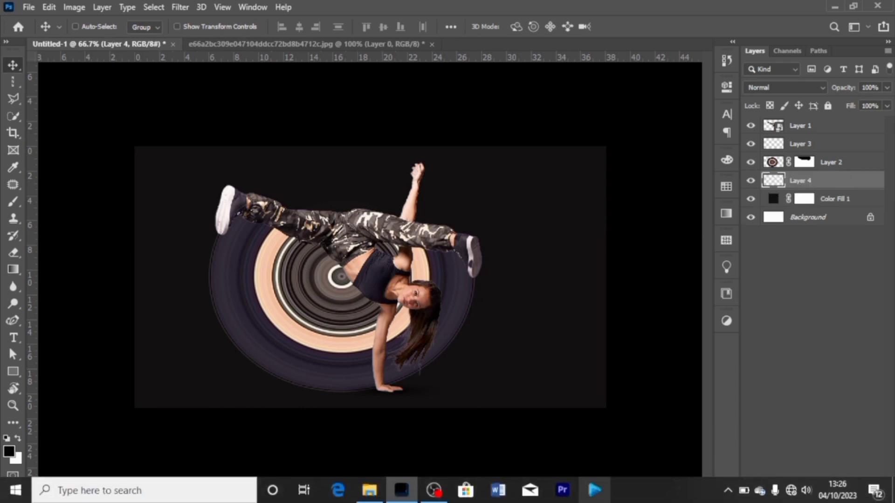
left_click(14, 203)
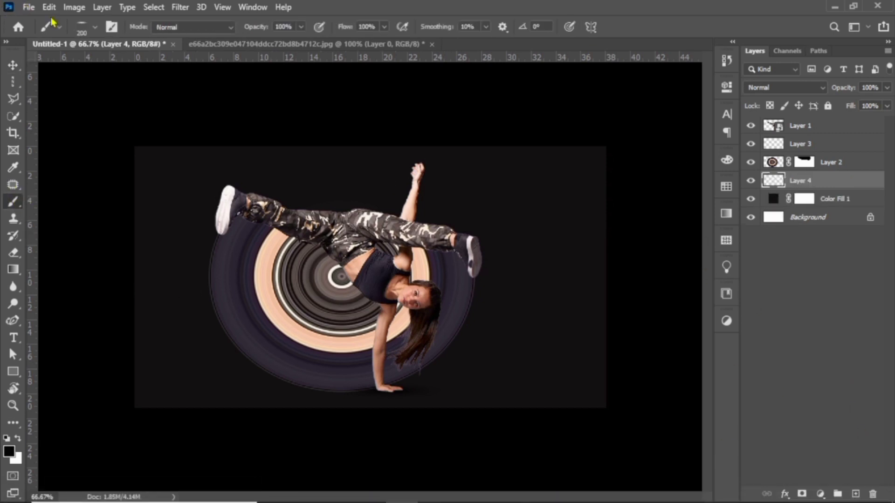
left_click(95, 31)
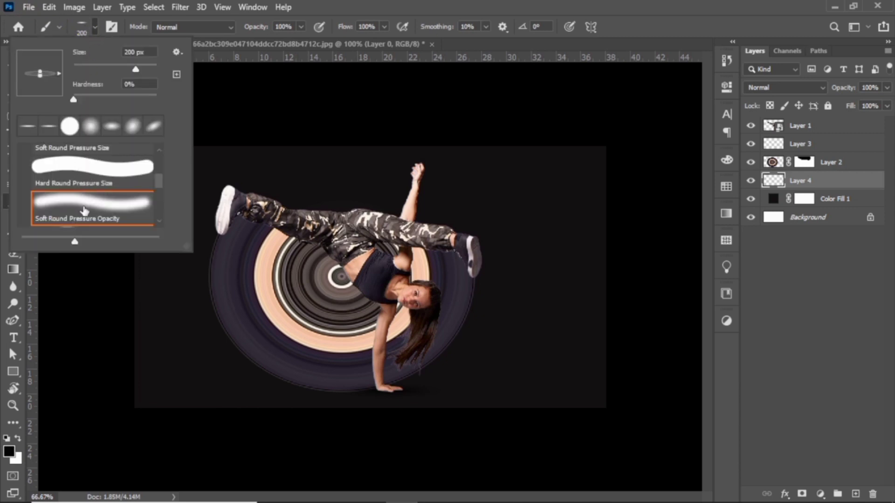
left_click(55, 207)
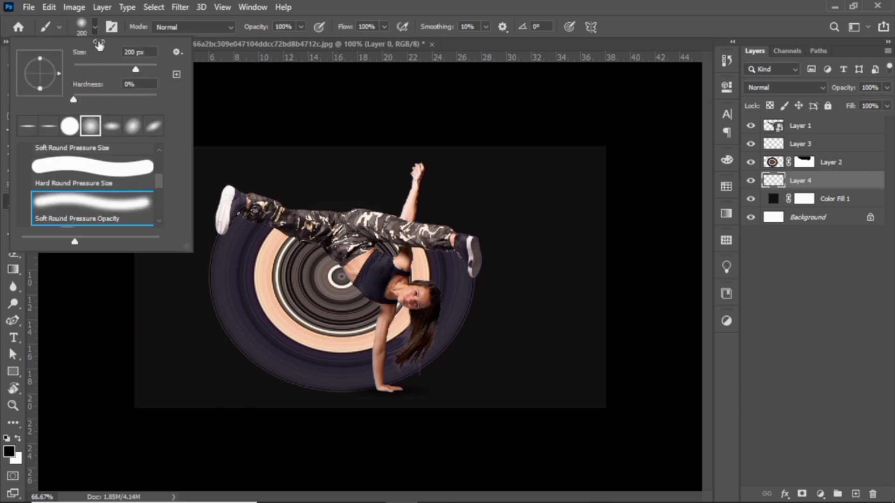
left_click(309, 229)
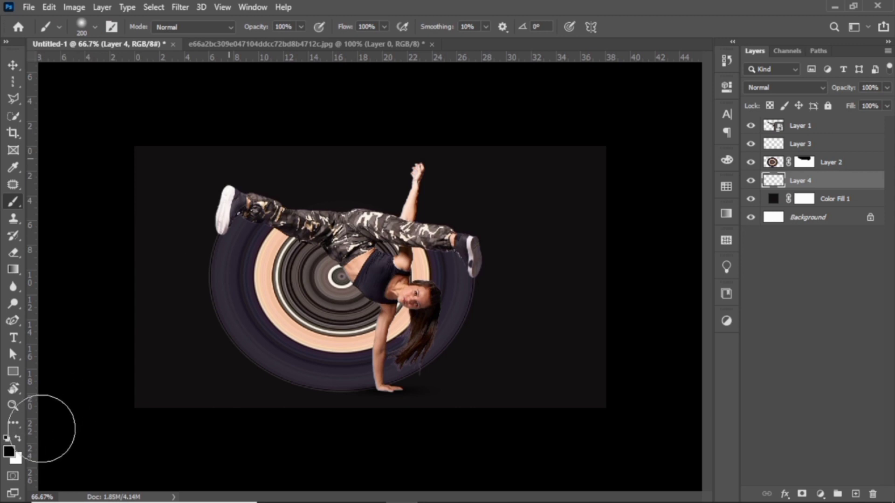
left_click(18, 439)
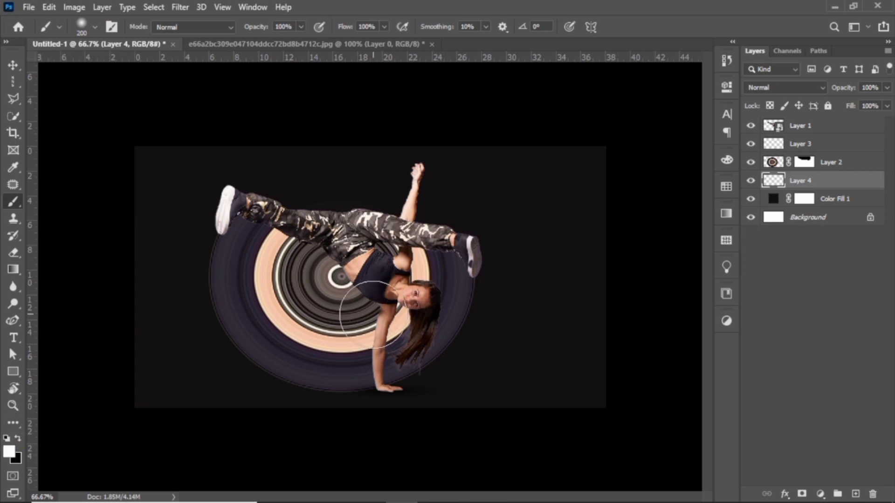
key("bracketright")
key("bracketright")
key("bracketright")
key("bracketright")
key("bracketright")
key("bracketright")
key("bracketright")
key("bracketright")
key("bracketright")
key("bracketright")
key("bracketright")
key("bracketright")
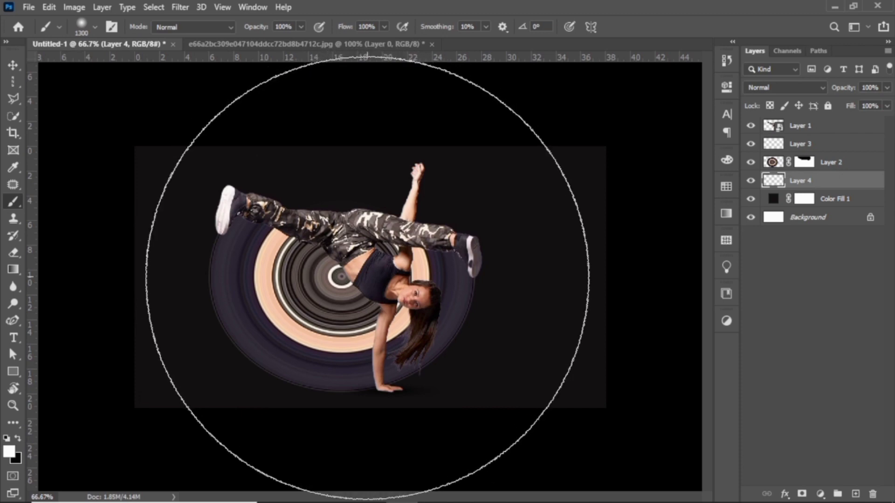
left_click(367, 278)
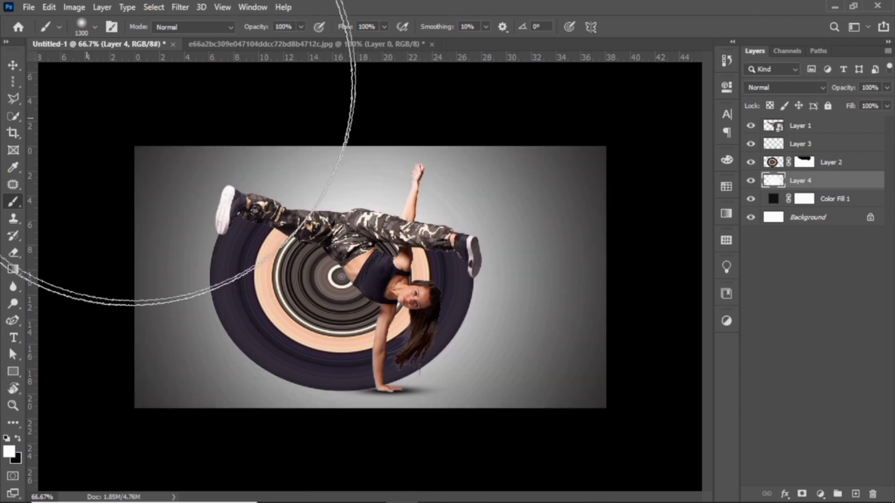
Reduce the soft round brush size to 300 px
key("bracketleft")
key("bracketleft")
key("bracketleft")
key("bracketleft")
key("bracketleft")
key("bracketleft")
key("bracketleft")
key("bracketleft")
key("bracketleft")
key("bracketleft")
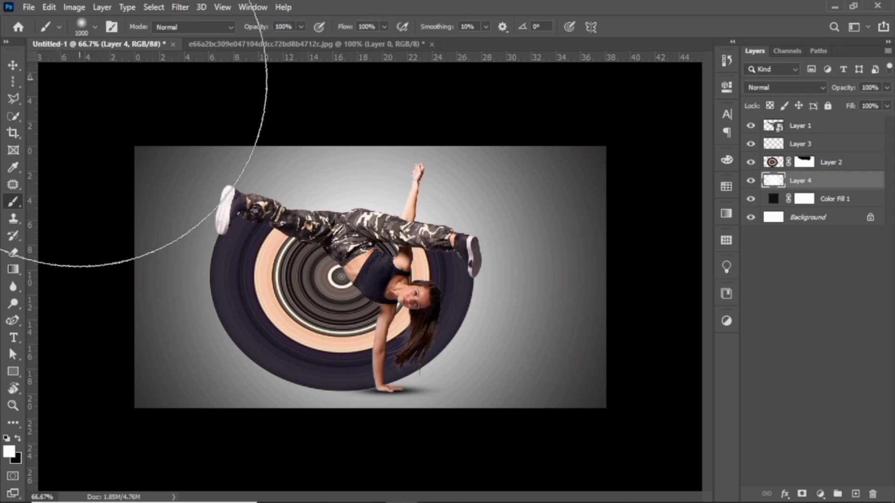
key("bracketleft")
key("bracketleft")
key("bracketleft")
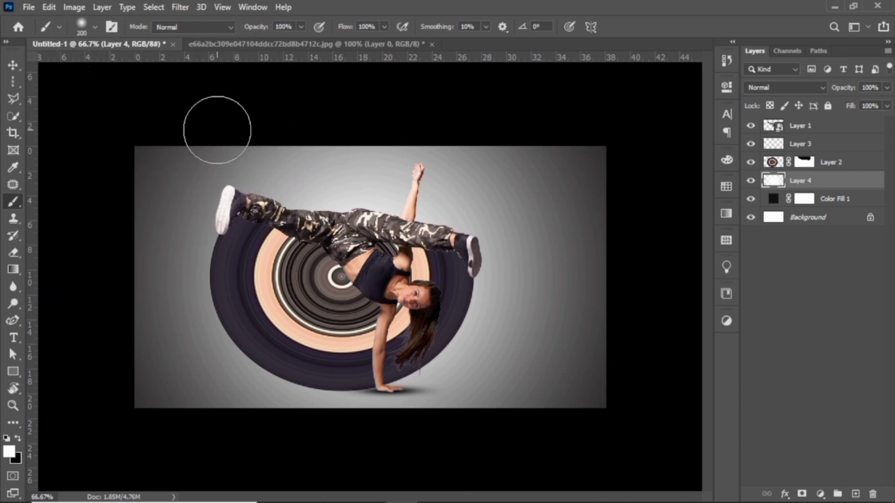
key("bracketright")
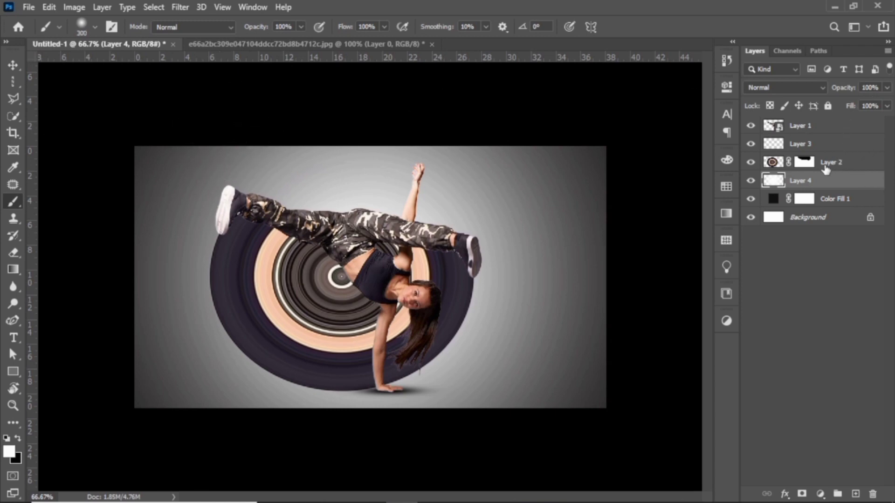
Add a new layer above the disc's Layer 2 and clip it to the disc with a clipping mask
left_click(833, 168)
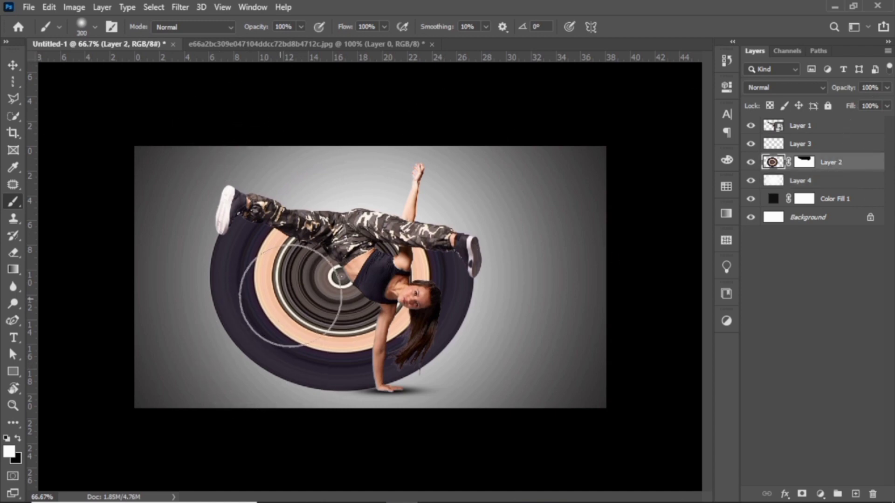
left_click(856, 493)
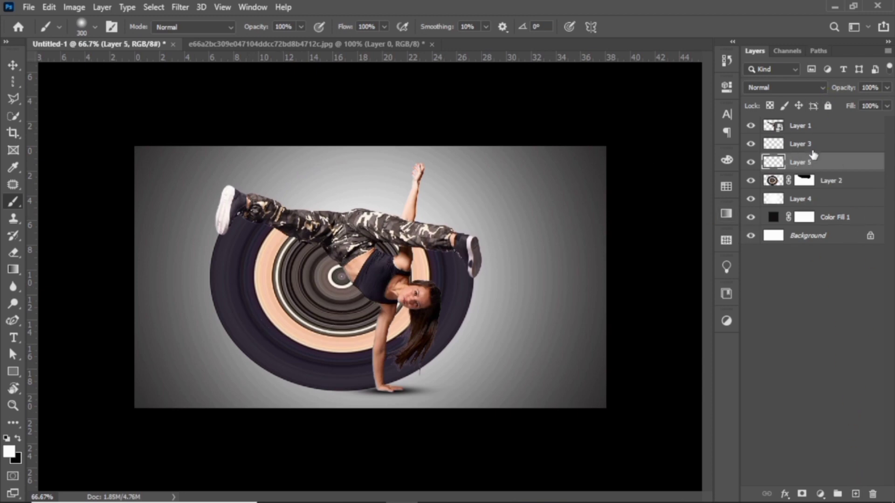
right_click(817, 167)
left_click(722, 252)
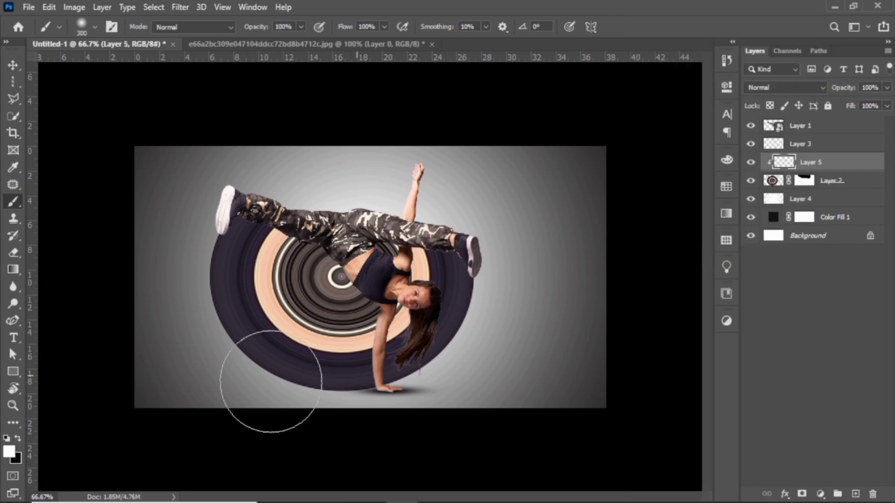
Paint a white highlight from the disc's centre toward its lower-left edge on the clipped layer and set its blend mode to Soft Light
left_click_drag(326, 285, 261, 322)
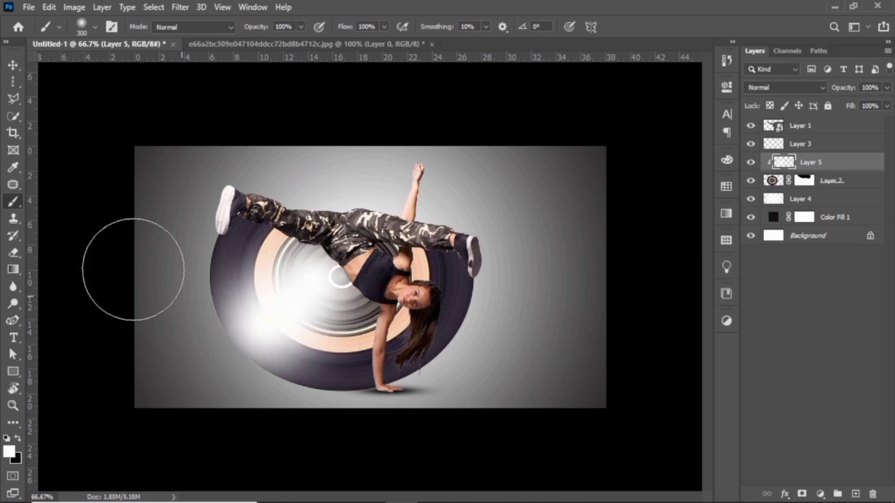
left_click(820, 88)
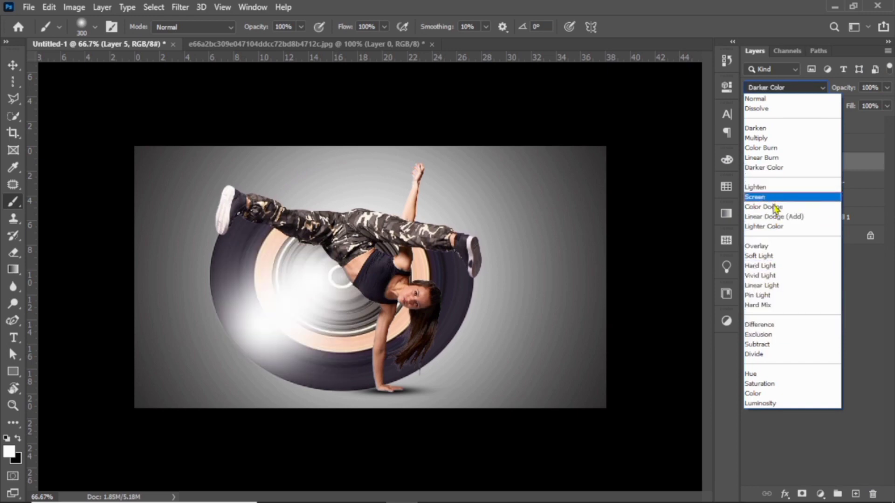
left_click(770, 260)
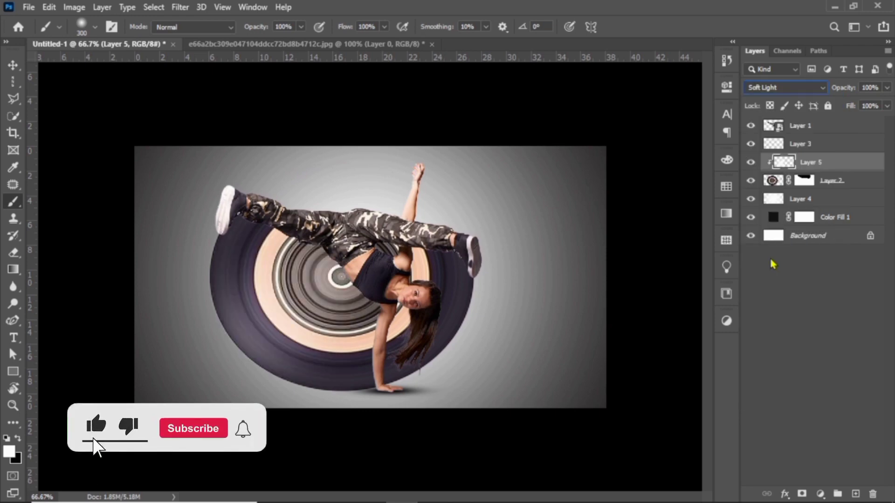